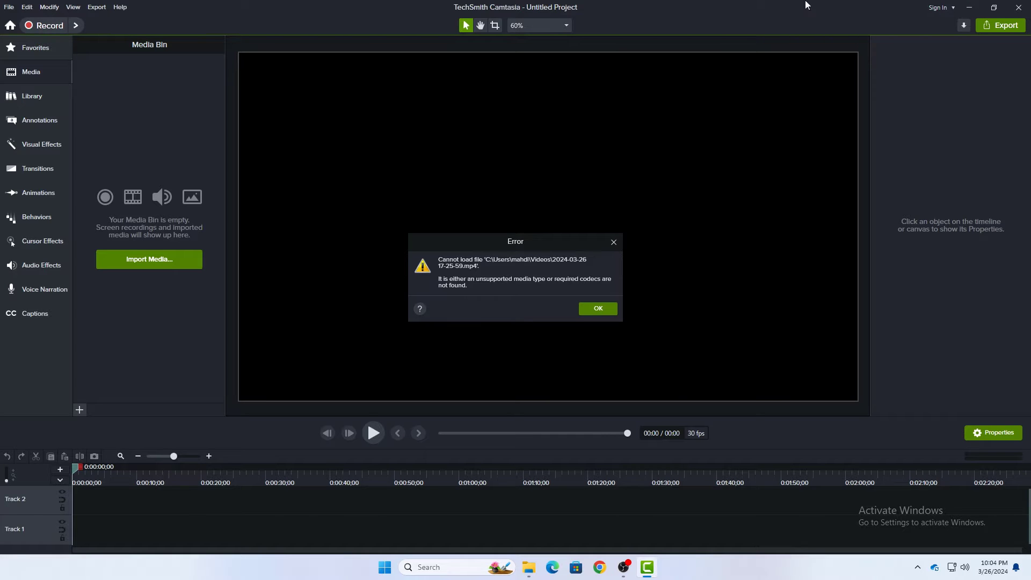
left_click(595, 309)
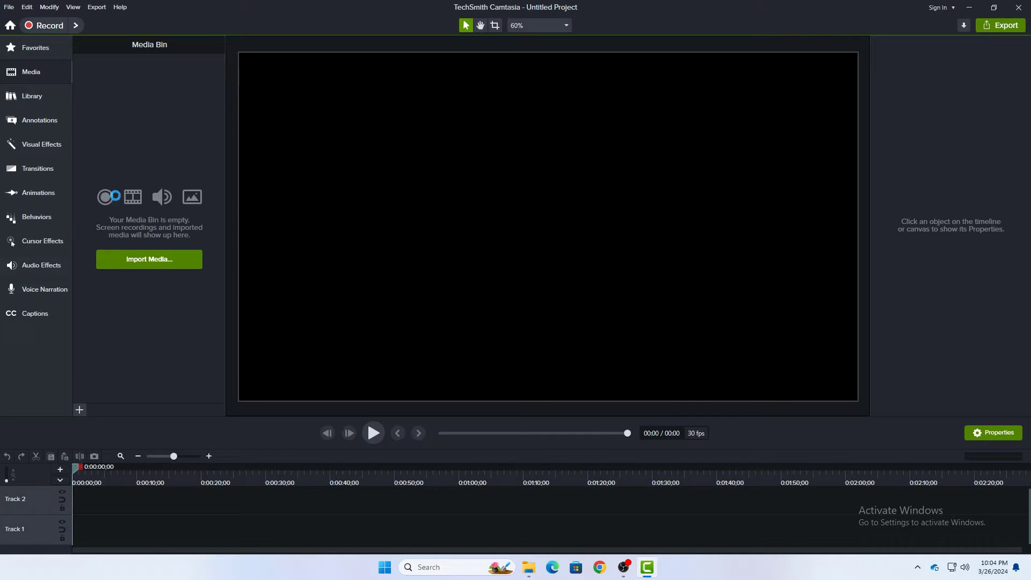
left_click(106, 195)
left_click(175, 91)
double_click(175, 91)
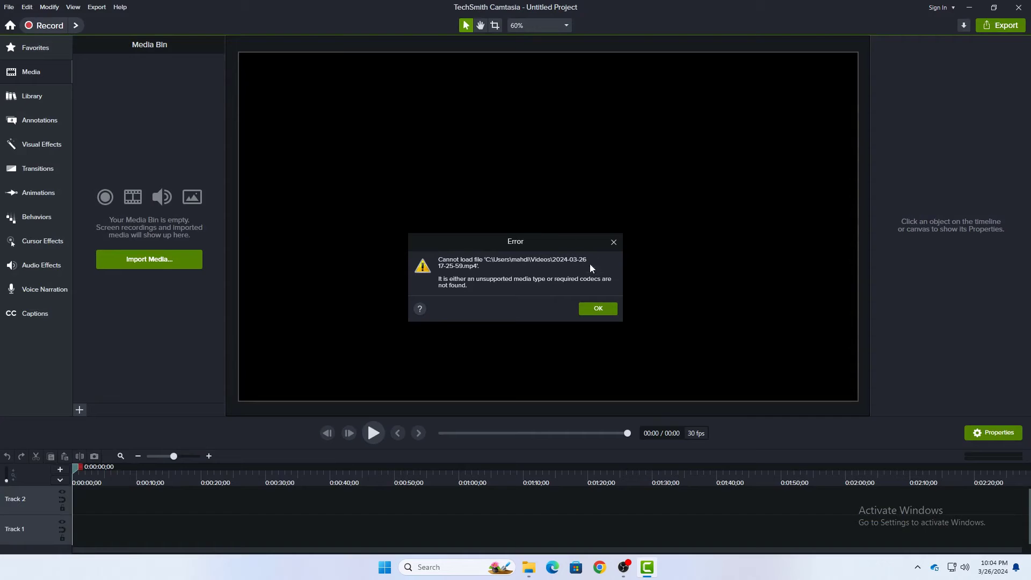
left_click(606, 308)
left_click(149, 258)
left_click(244, 103)
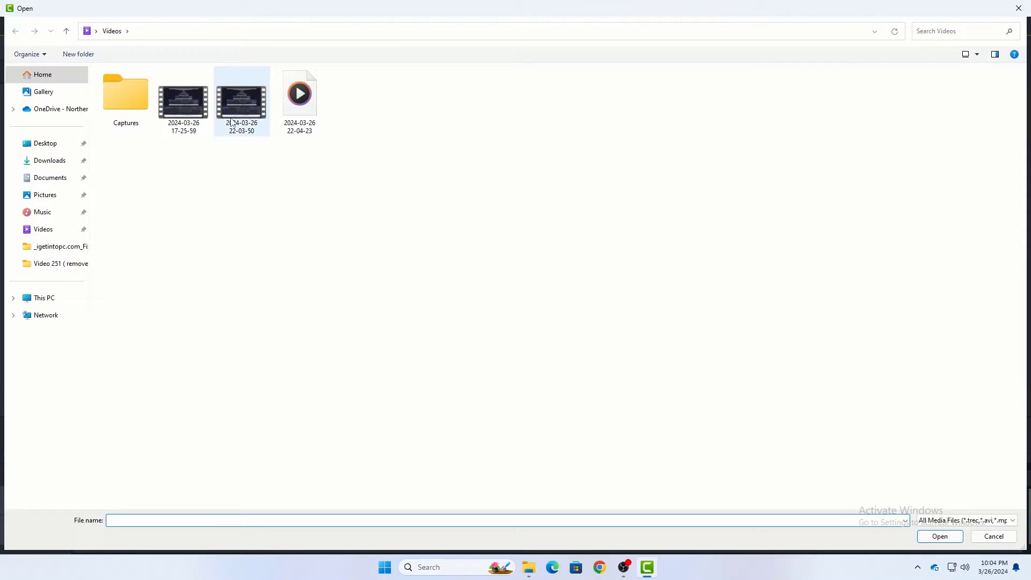
double_click(245, 104)
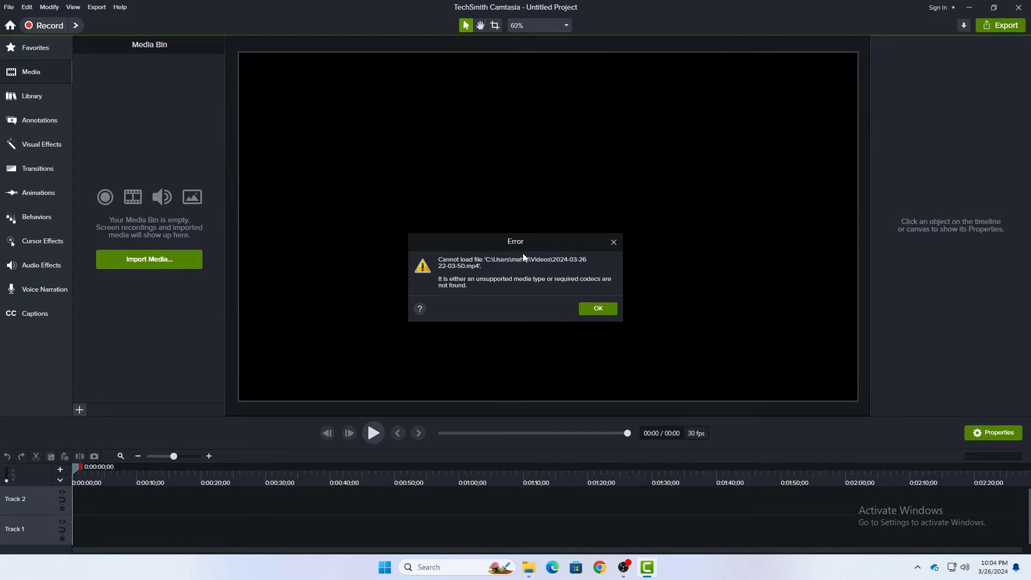
left_click(591, 306)
key("Escape")
Close Camtasia, launch Chrome and search Google for 'handbrake download'.
left_click(1017, 7)
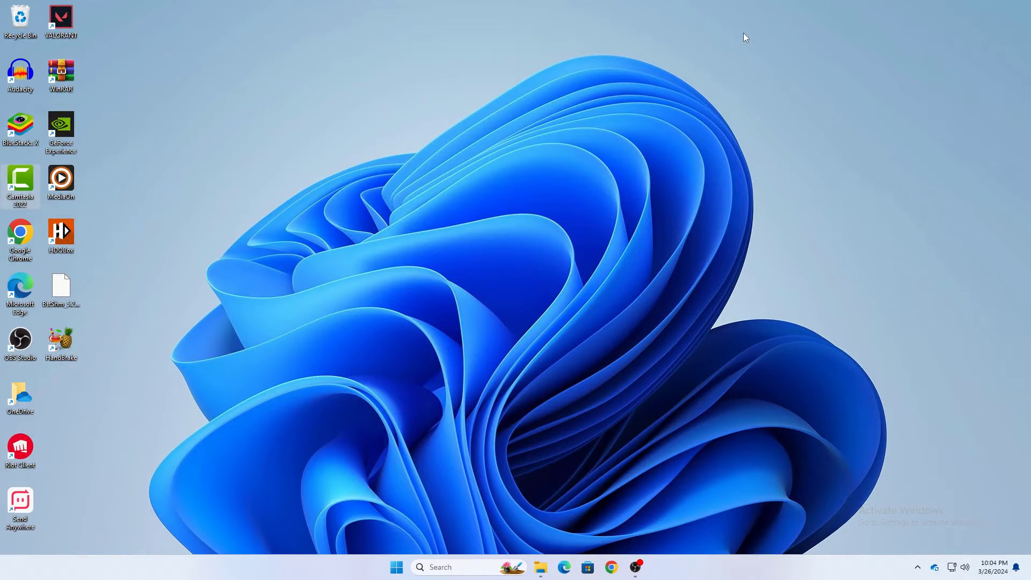
double_click(14, 240)
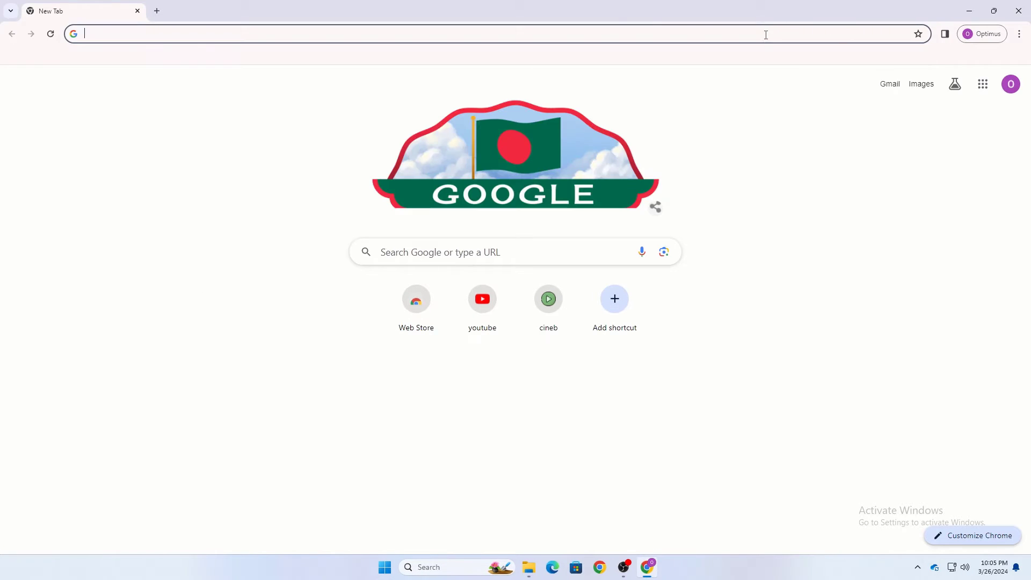
left_click(766, 34)
type("c")
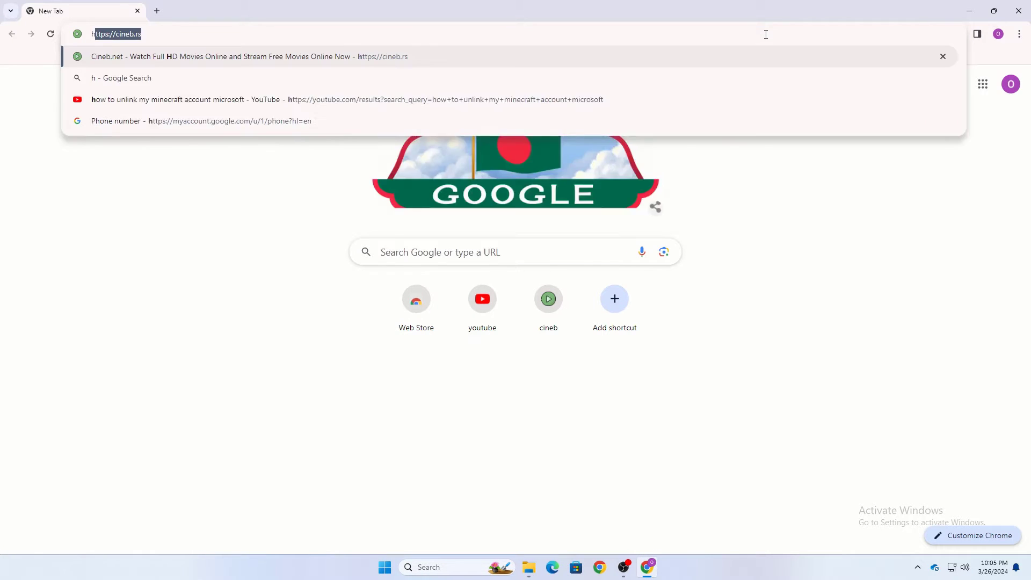
key("BackSpace")
key("BackSpace")
type("han")
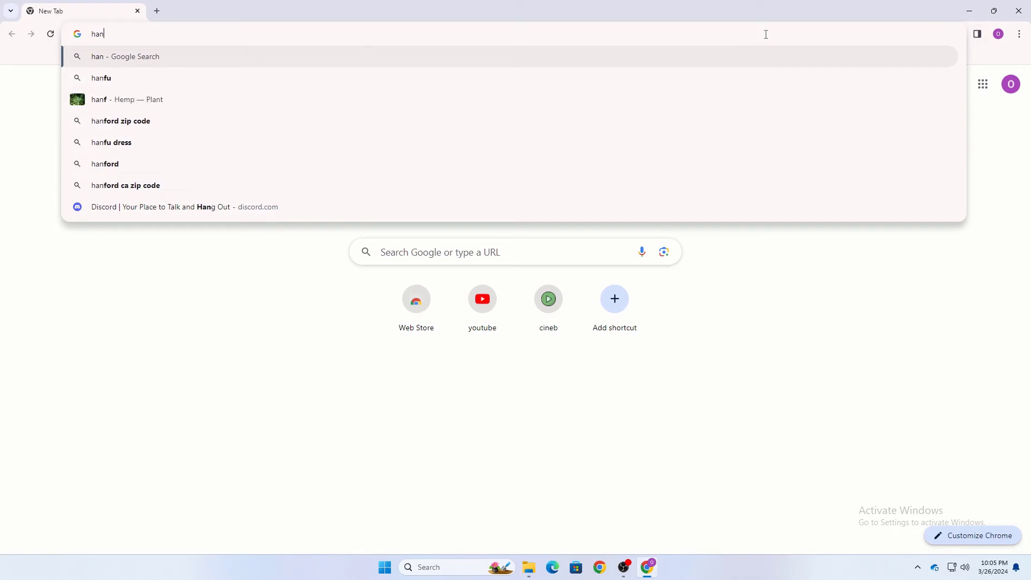
type("d")
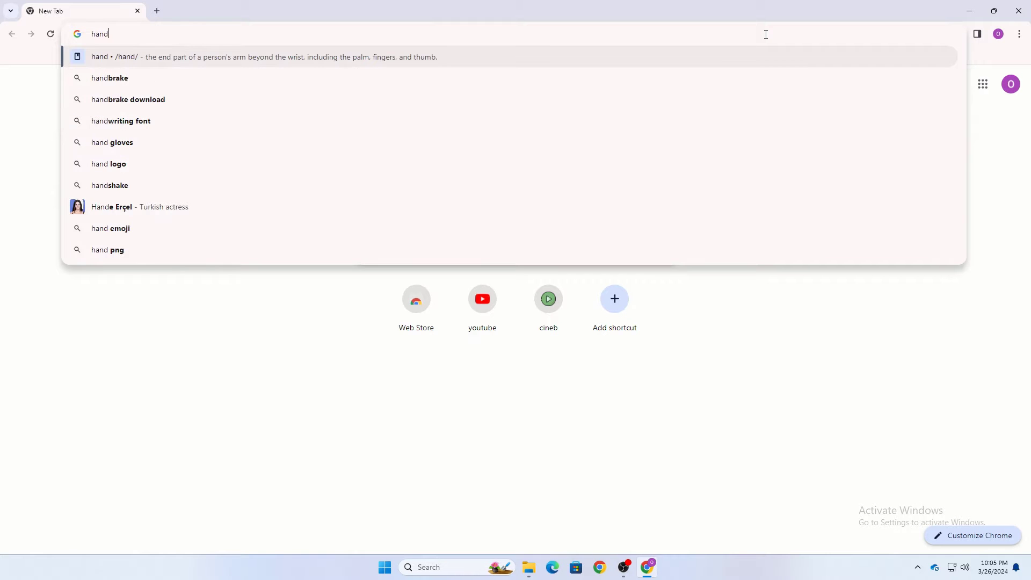
key("Down")
key("Down")
key("Return")
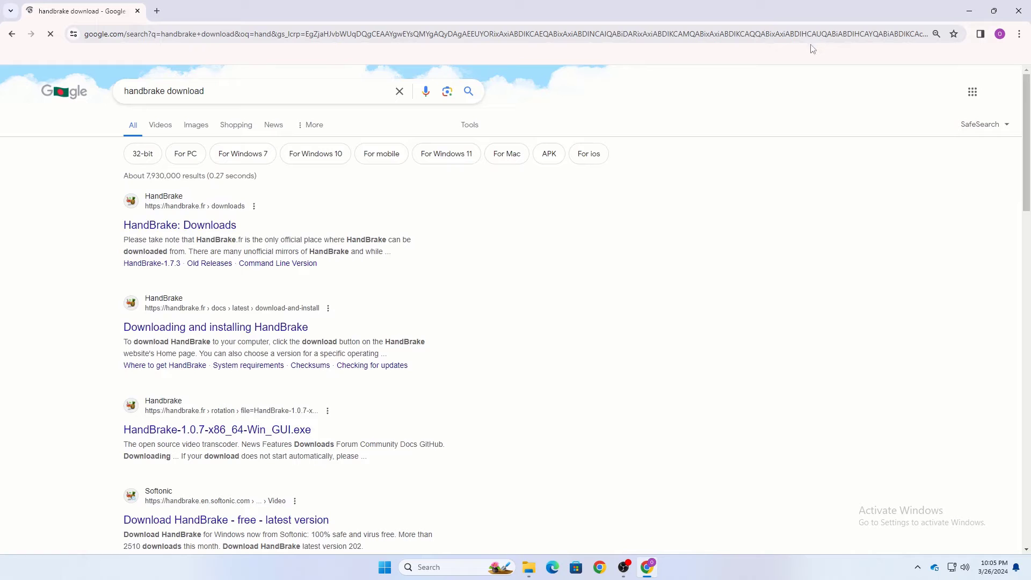
Download the 64-bit HandBrake installer from the official page and install it to the default location.
left_click(154, 232)
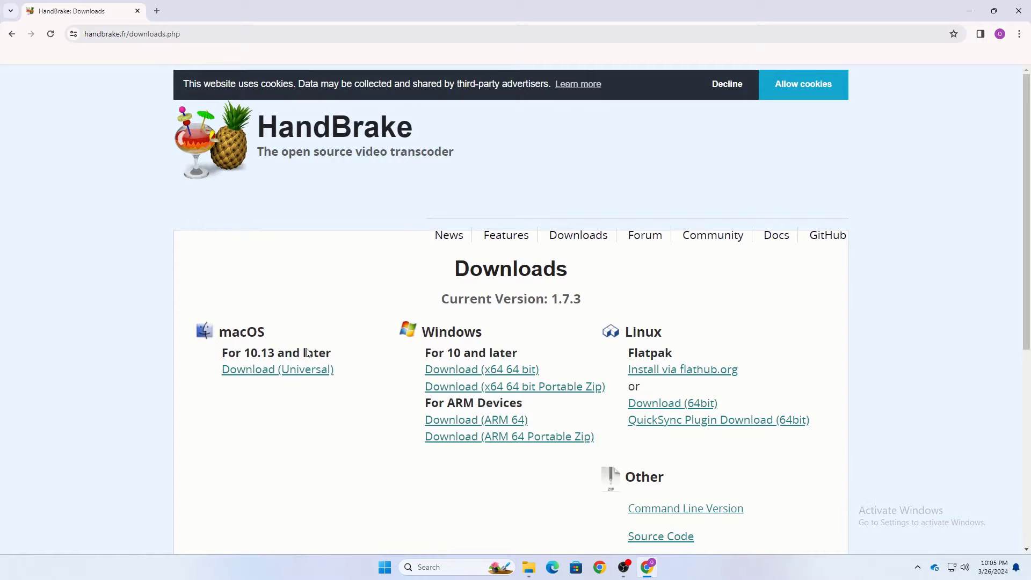
left_click(475, 371)
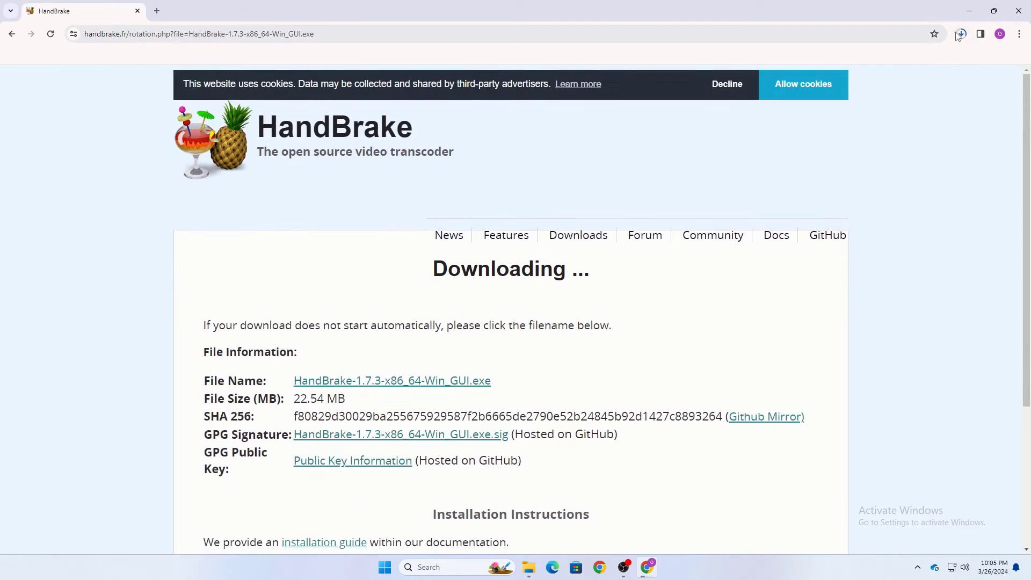
left_click(960, 34)
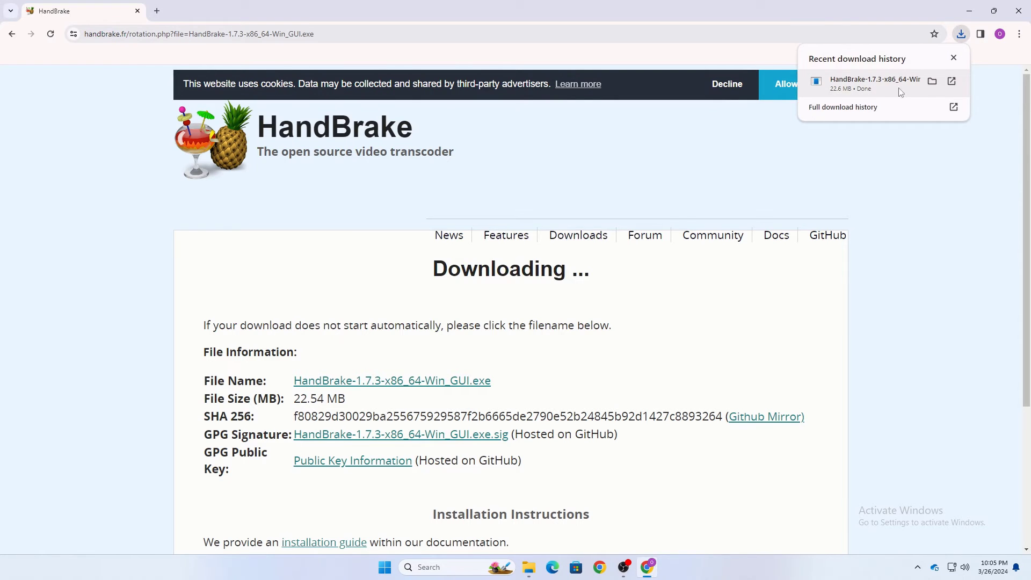
left_click(901, 87)
left_click(576, 370)
left_click(576, 369)
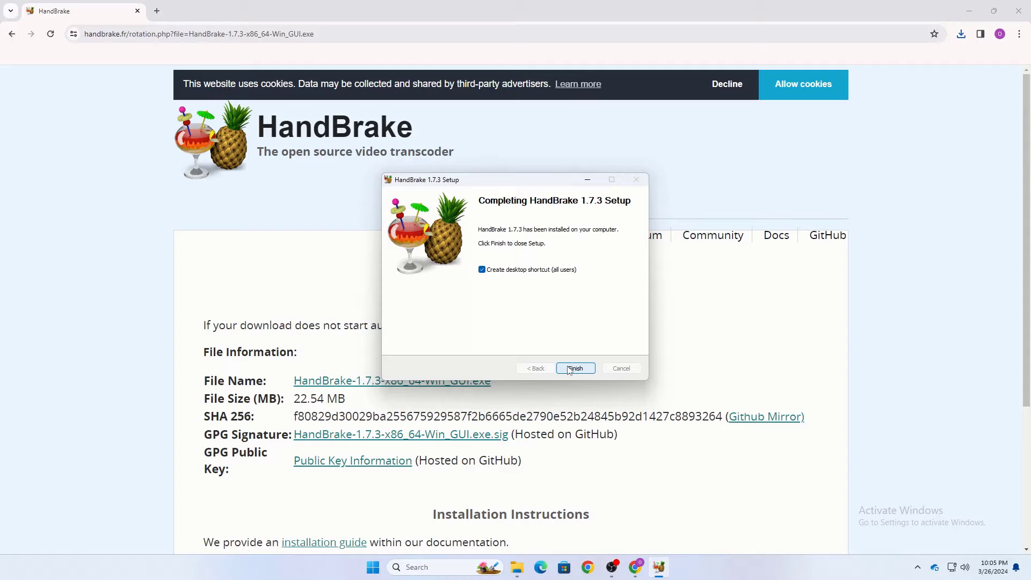
Finish setup, launch HandBrake from the desktop and answer the automatic update-check prompt.
left_click(568, 369)
key("super+d")
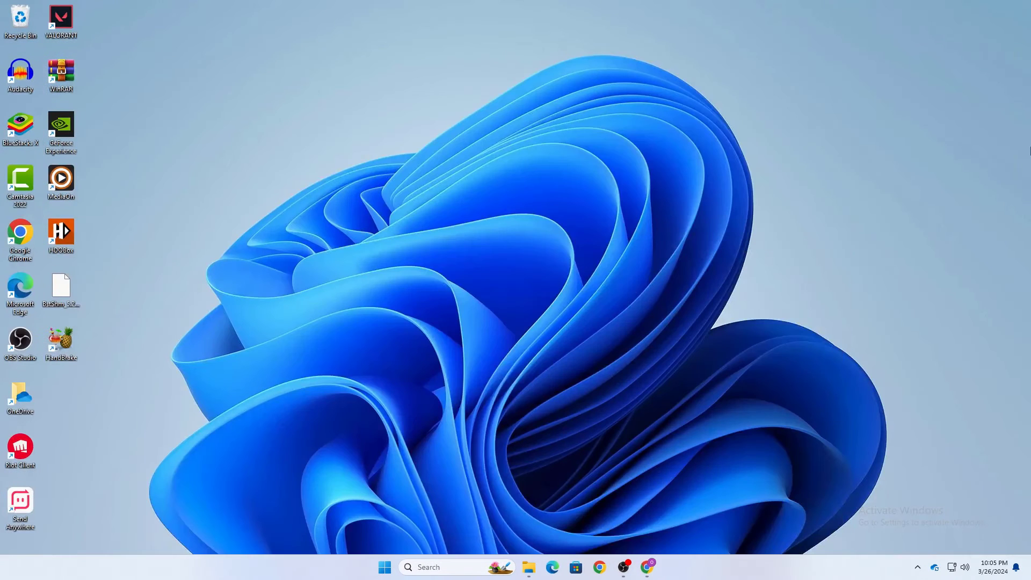
double_click(62, 340)
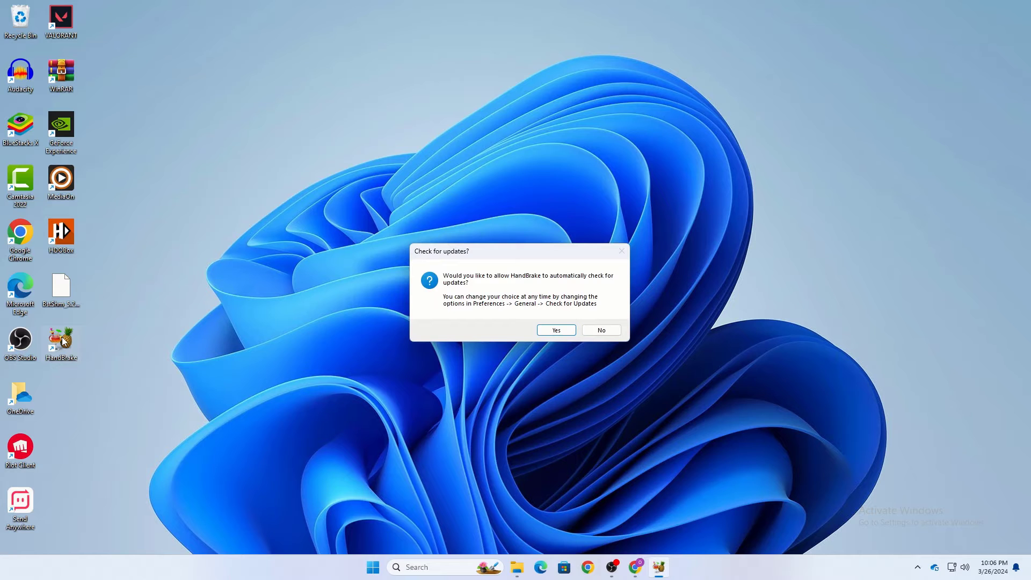
left_click(568, 331)
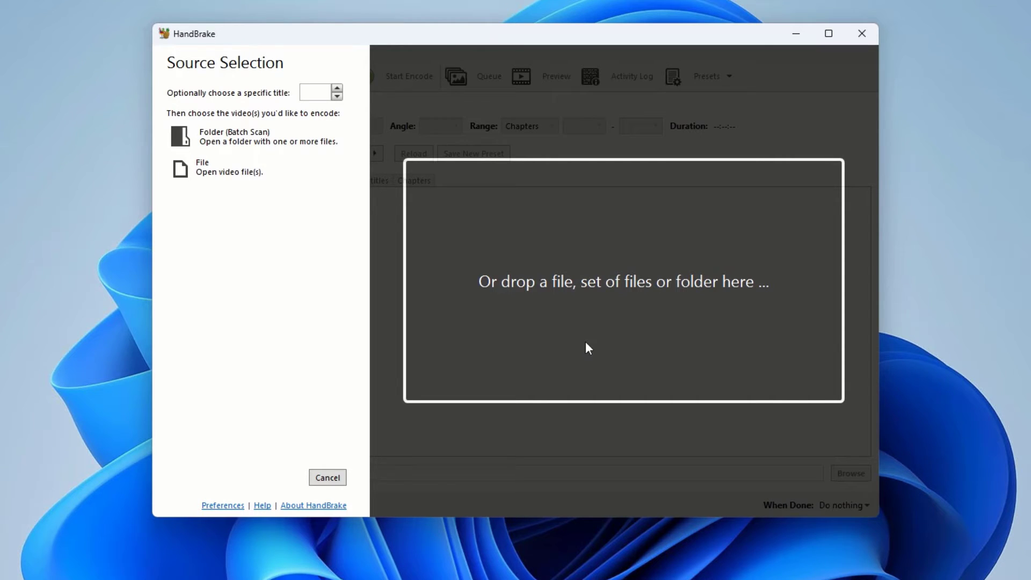
left_click(323, 481)
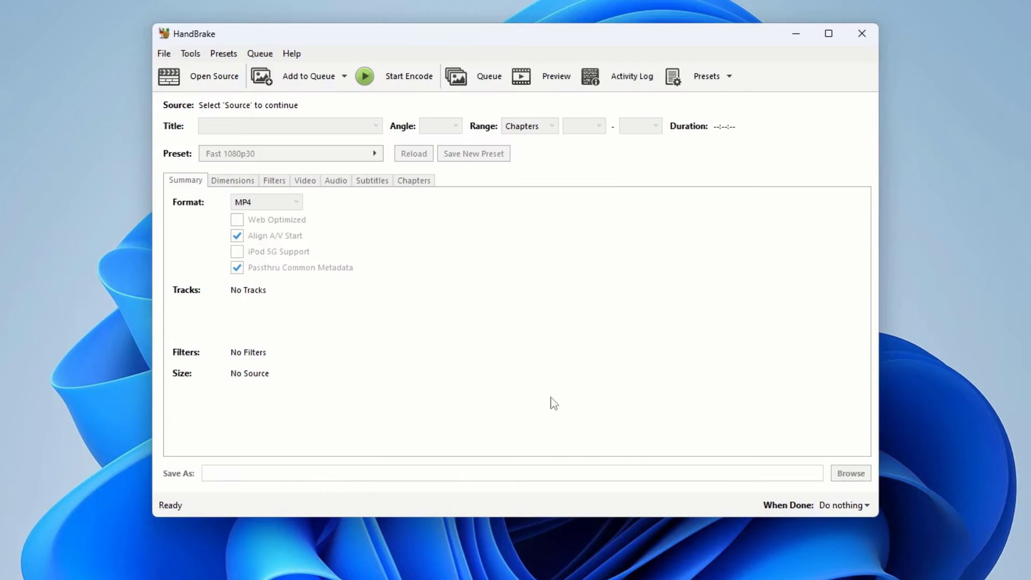
left_click(223, 79)
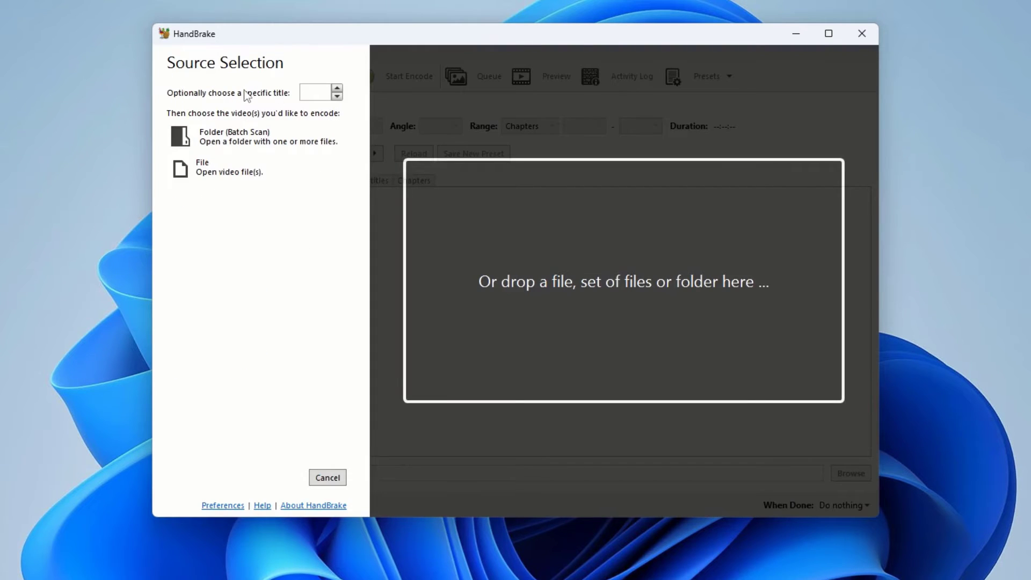
left_click(237, 174)
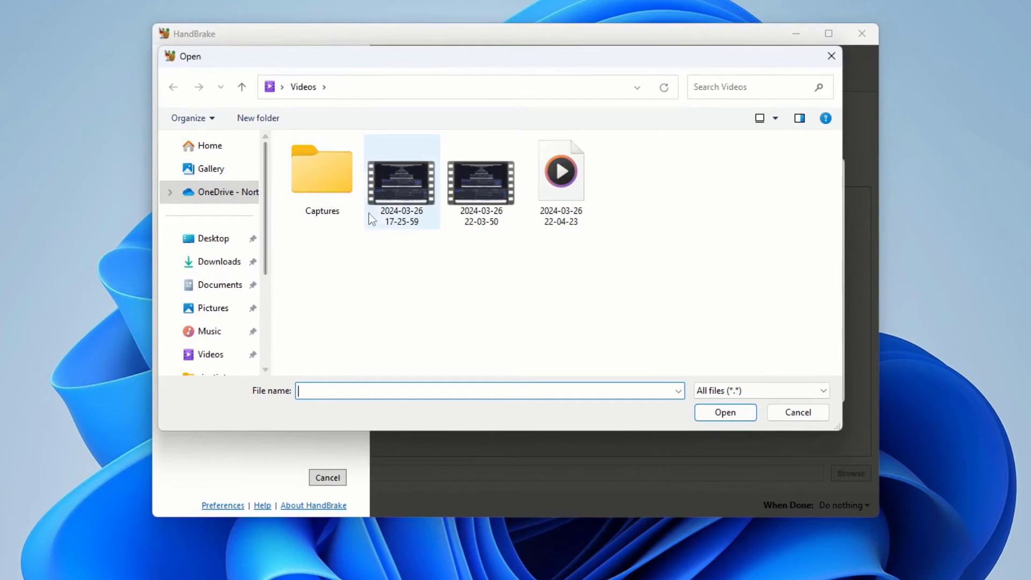
double_click(387, 214)
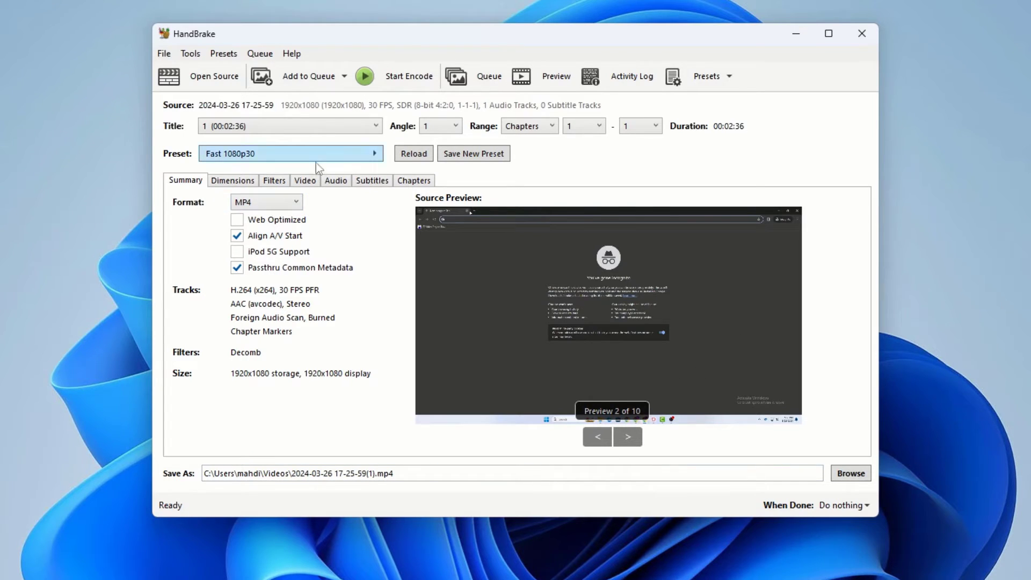
Enable Web Optimized and set the output destination to Downloads as edited.mp4.
left_click(235, 222)
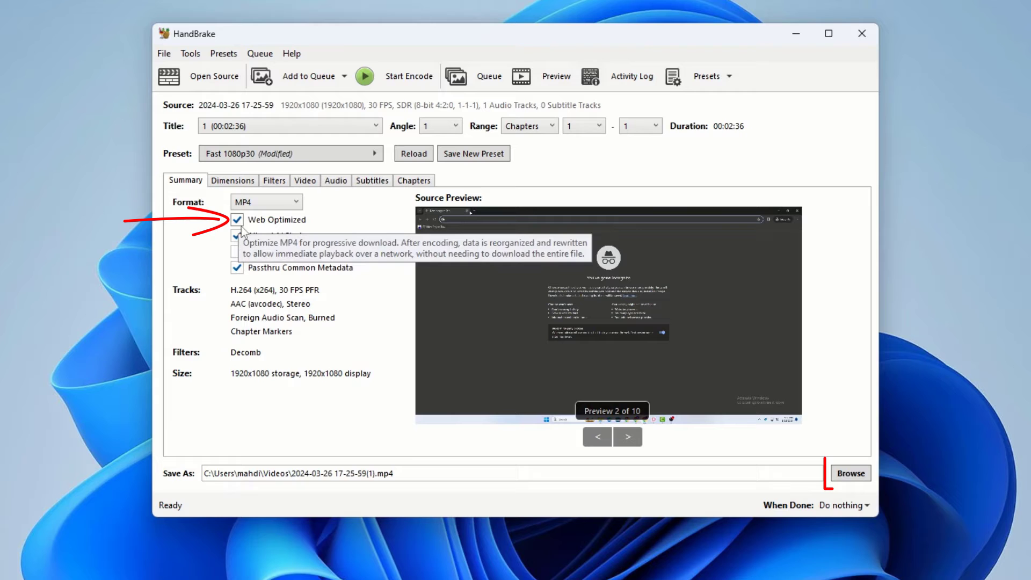
left_click(840, 475)
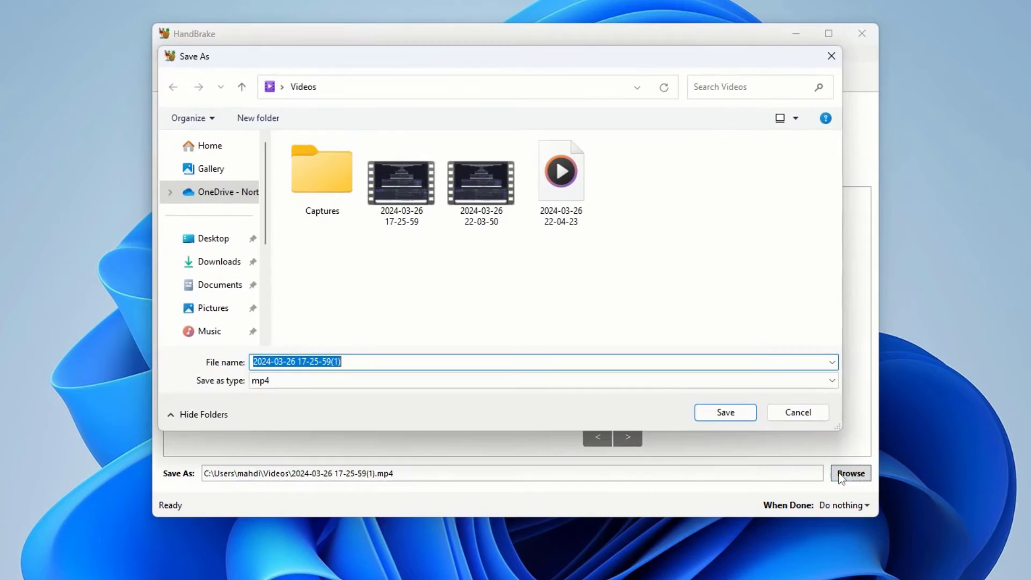
left_click(244, 264)
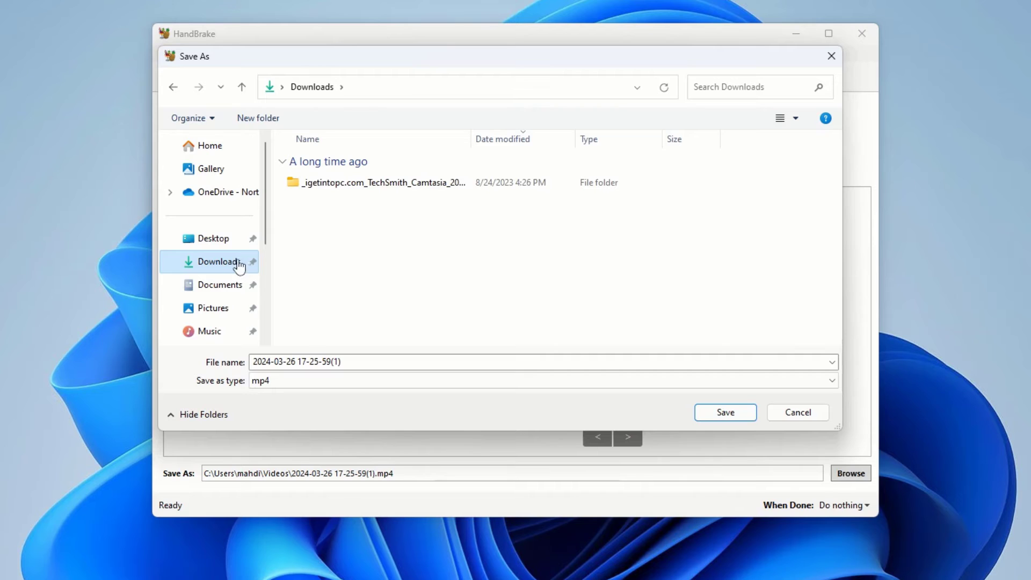
left_click(309, 360)
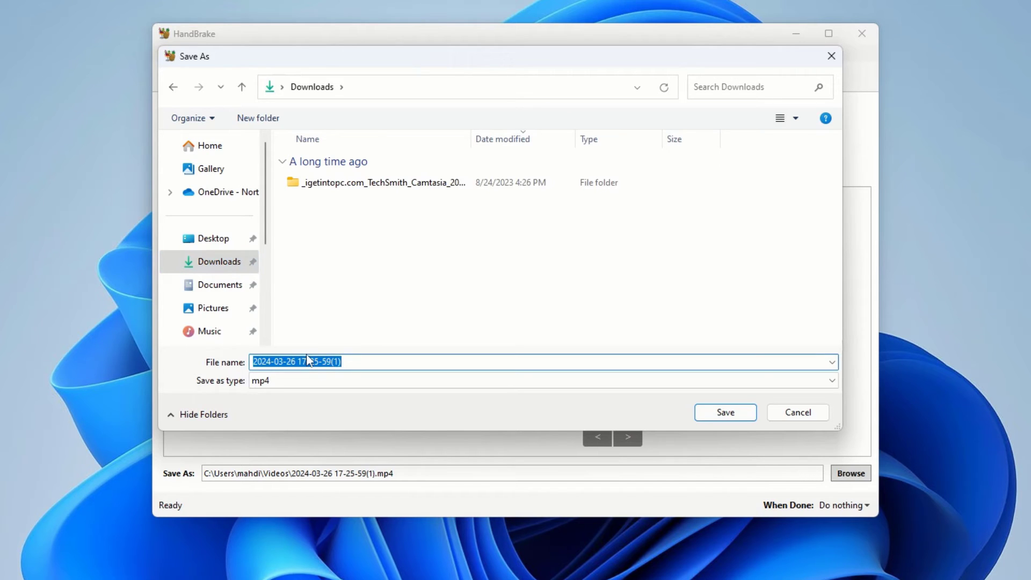
type("e")
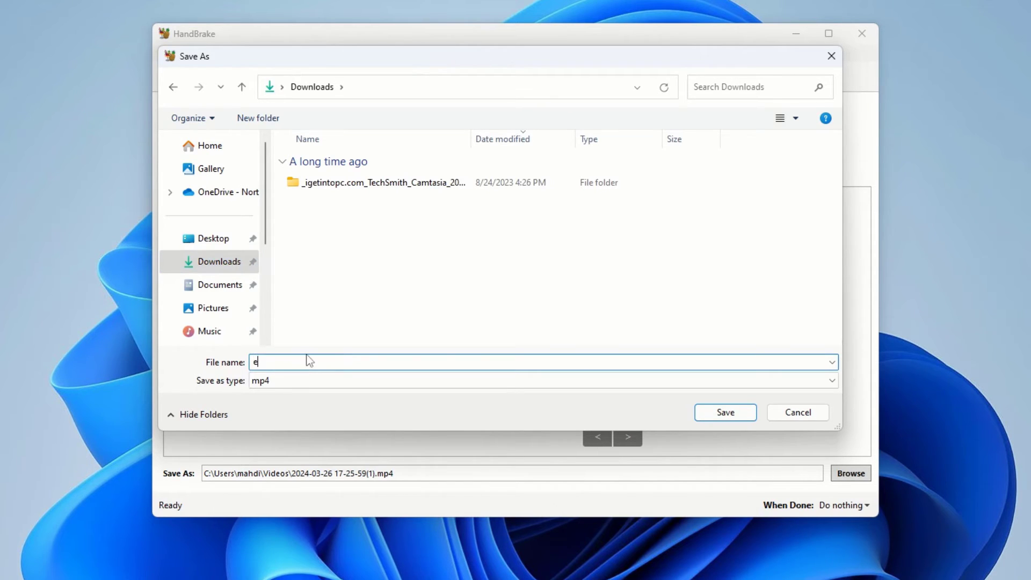
type("dited")
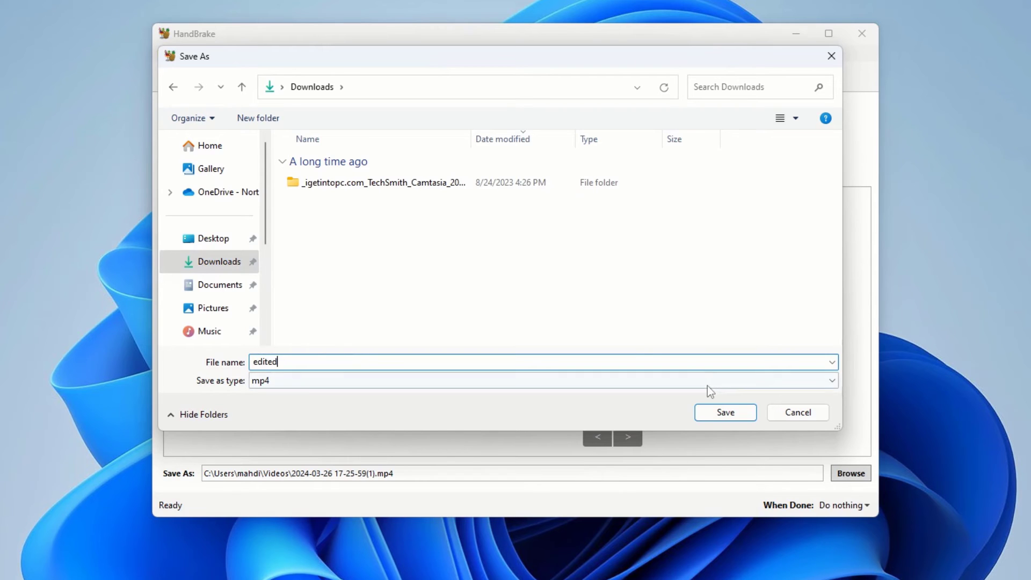
left_click(725, 412)
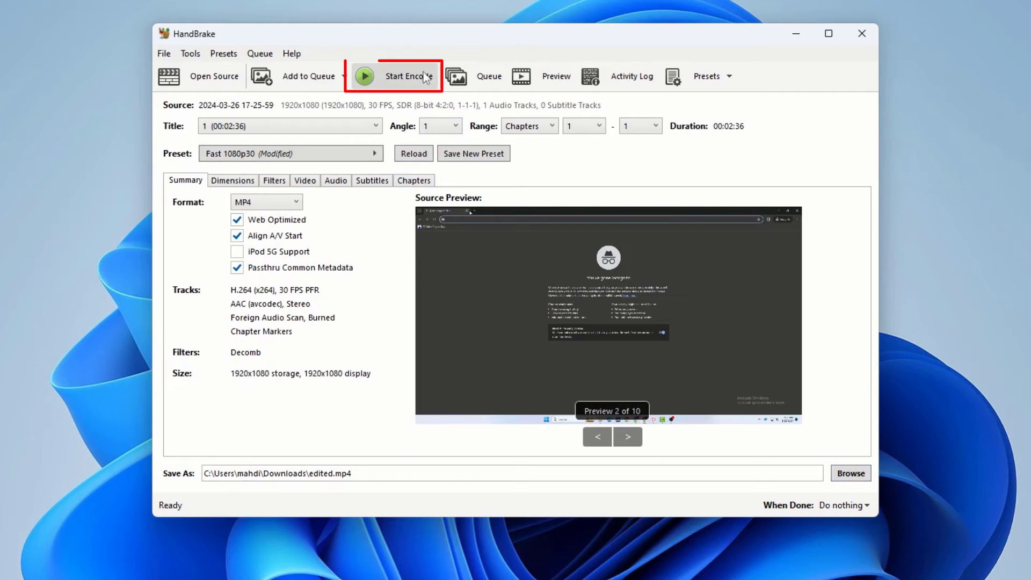
Start encoding edited.mp4 and wait for Queue Finished.
left_click(393, 79)
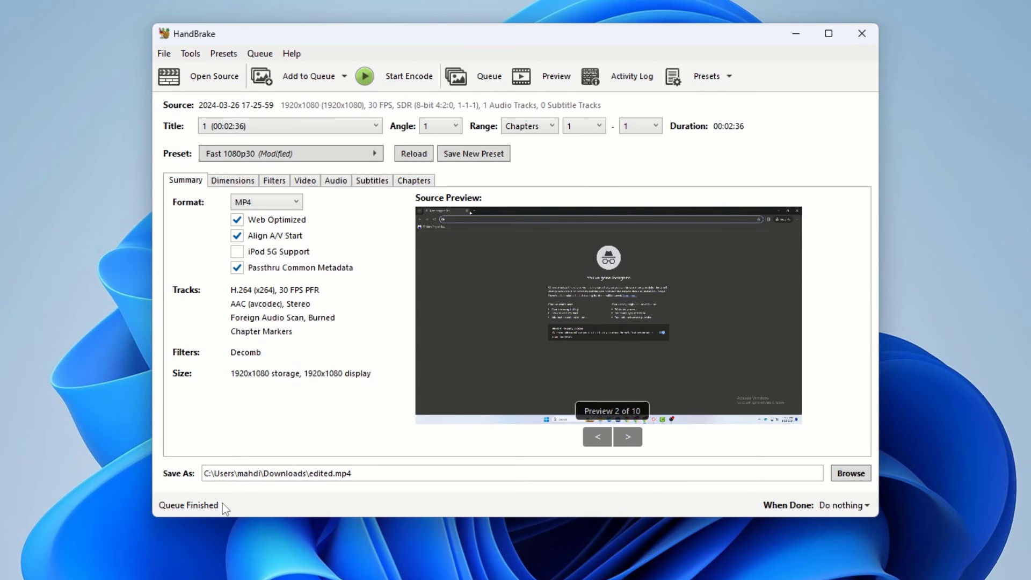
Confirm edited.mp4 in Downloads is 1920×1080, 30 fps, 02:36, then minimize Explorer.
left_click(793, 34)
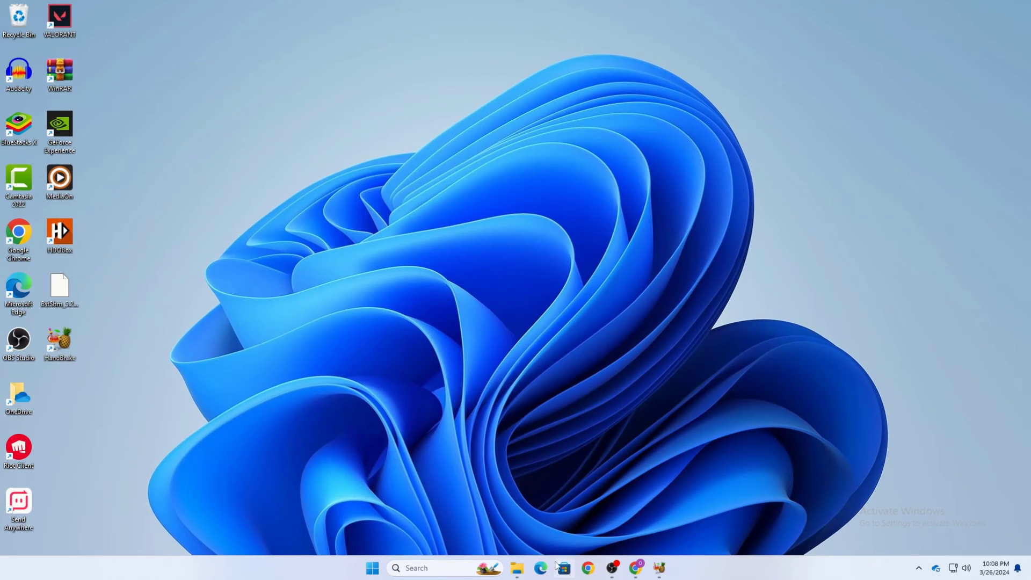
left_click(517, 568)
left_click(41, 170)
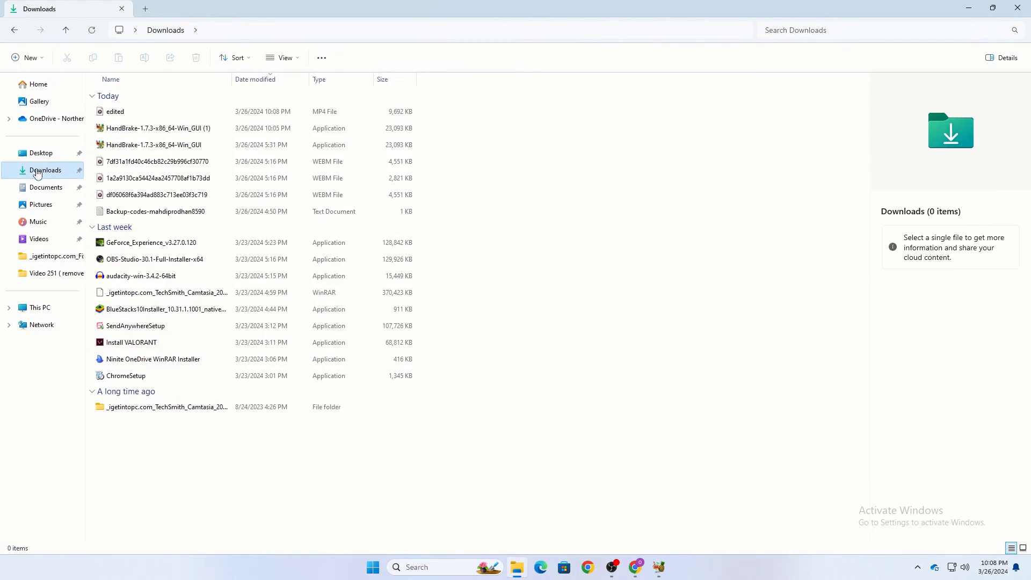
left_click(119, 113)
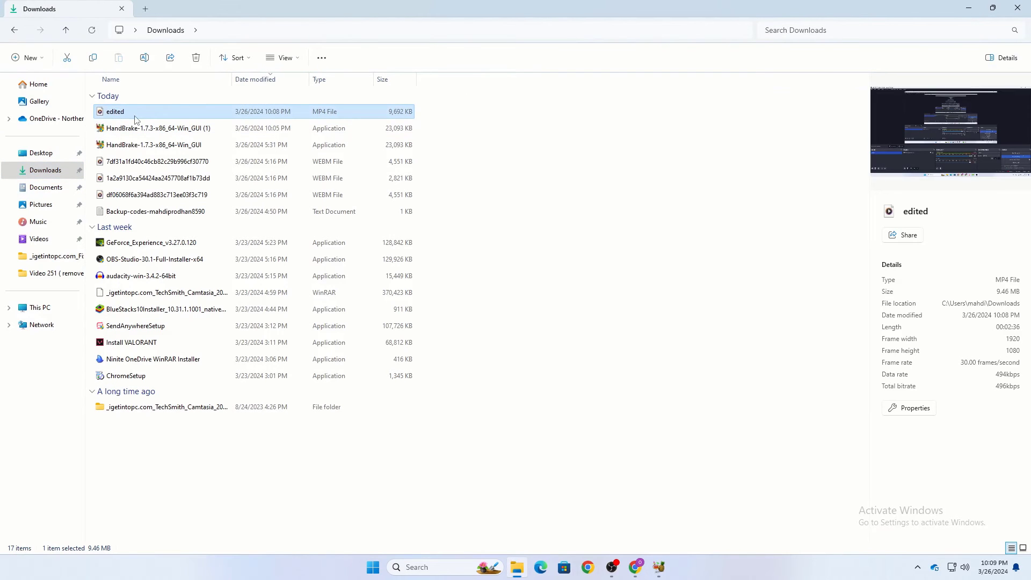
left_click(974, 10)
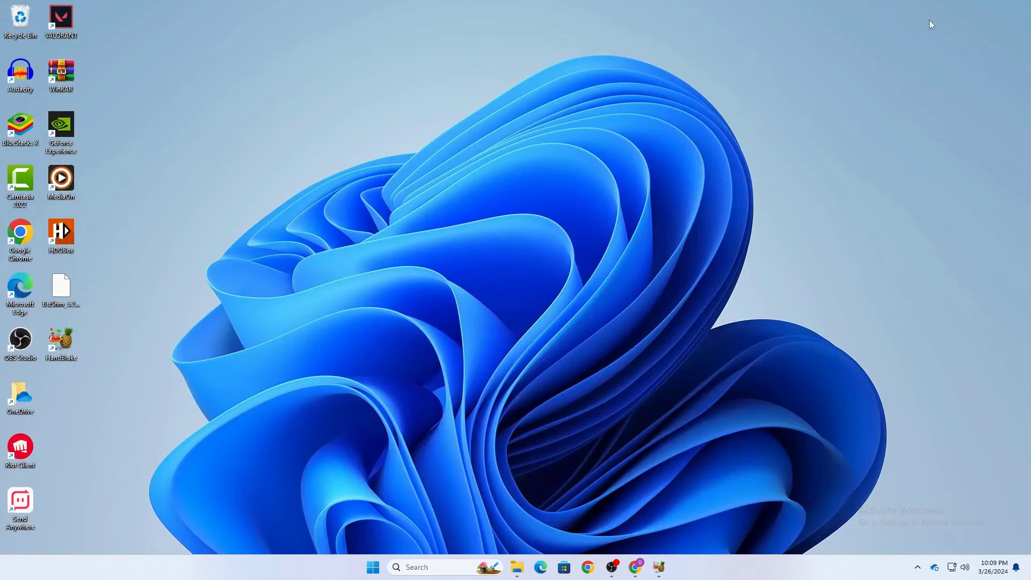
Start a new Camtasia project, import Downloads\edited.mp4 and drag it onto Track 2.
double_click(11, 189)
left_click(381, 191)
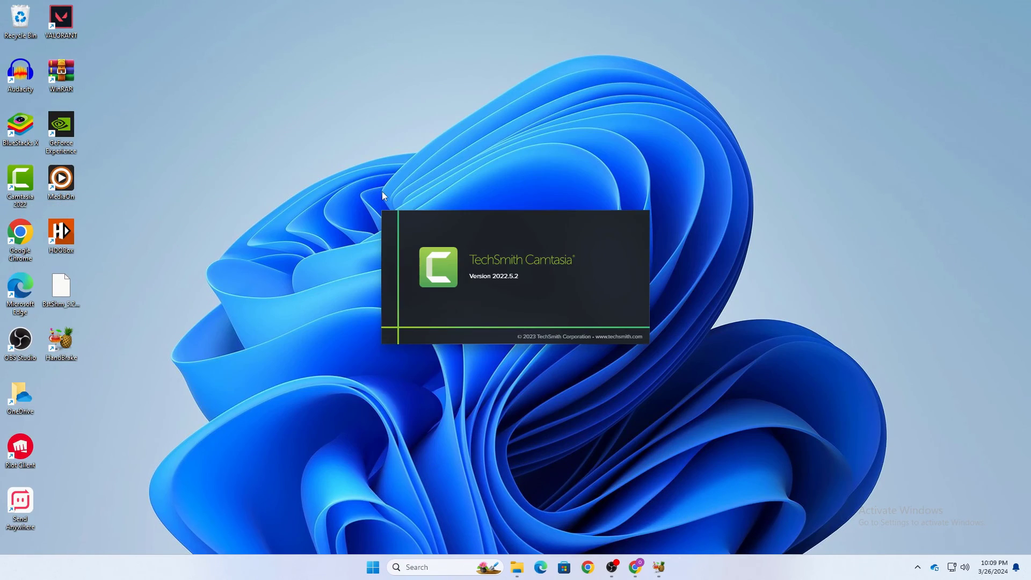
left_click(144, 258)
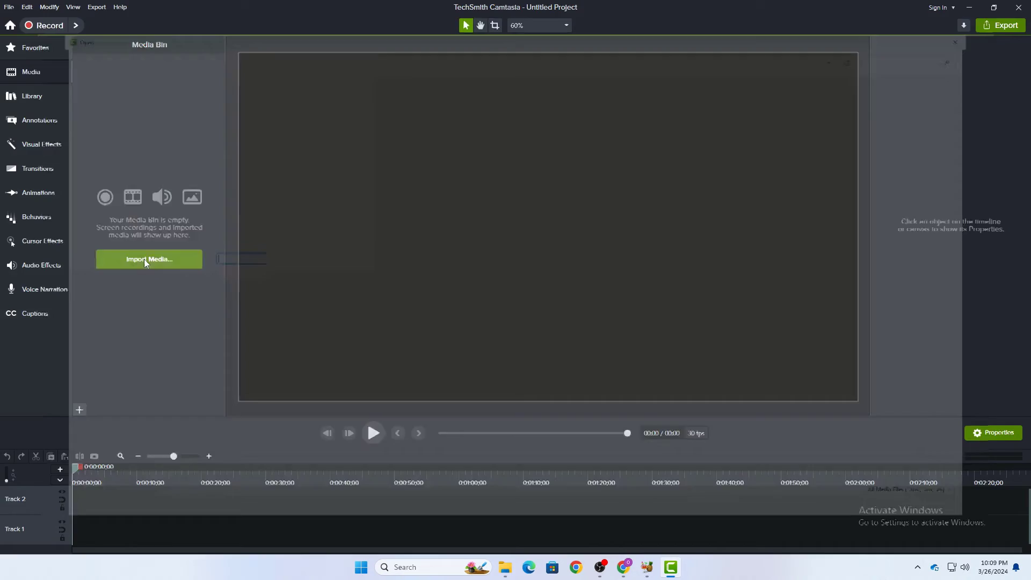
left_click(52, 161)
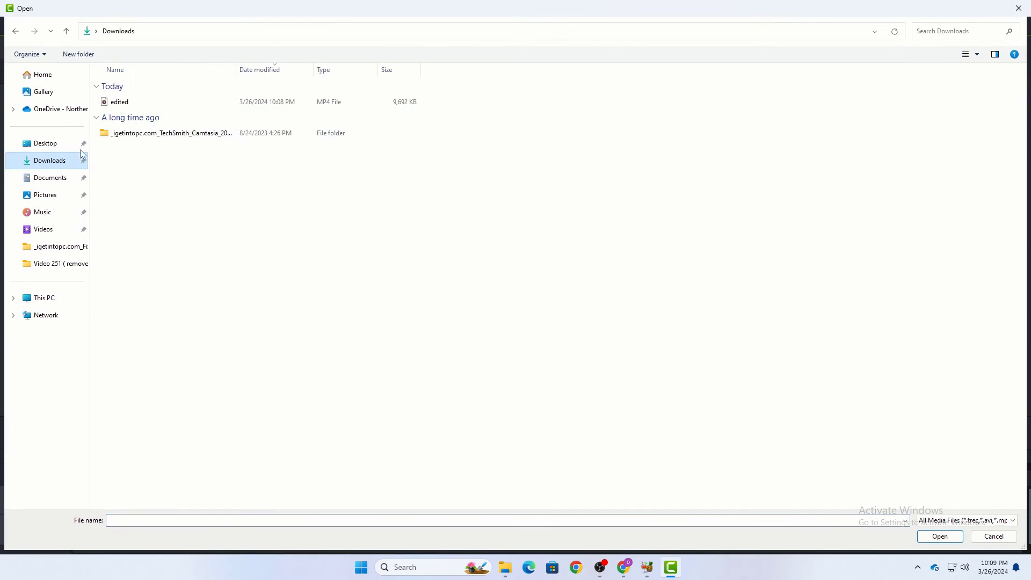
double_click(116, 104)
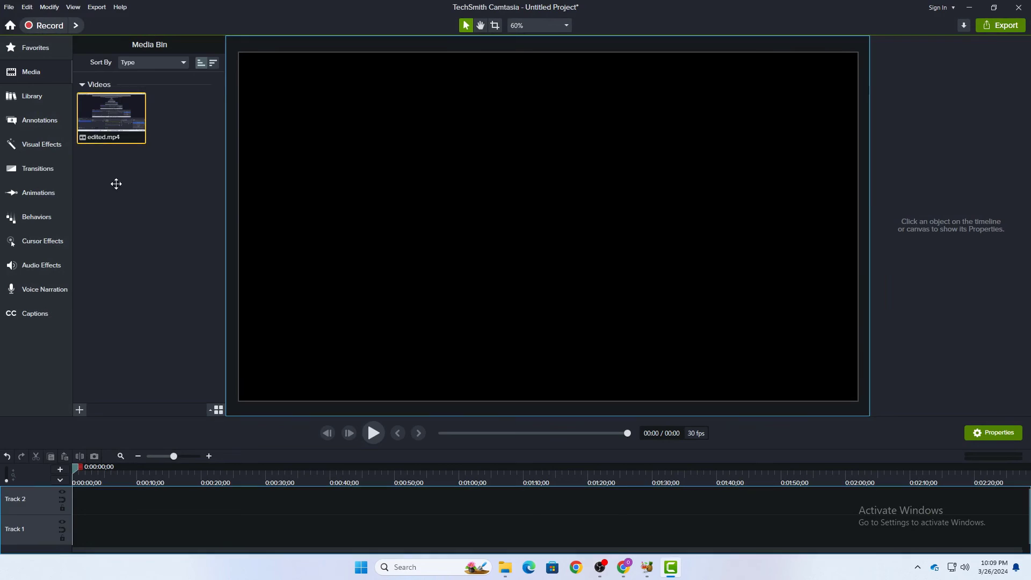
mouse_move(123, 137)
left_mouse_down()
mouse_move(102, 508)
mouse_move(105, 477)
mouse_move(74, 476)
left_mouse_up()
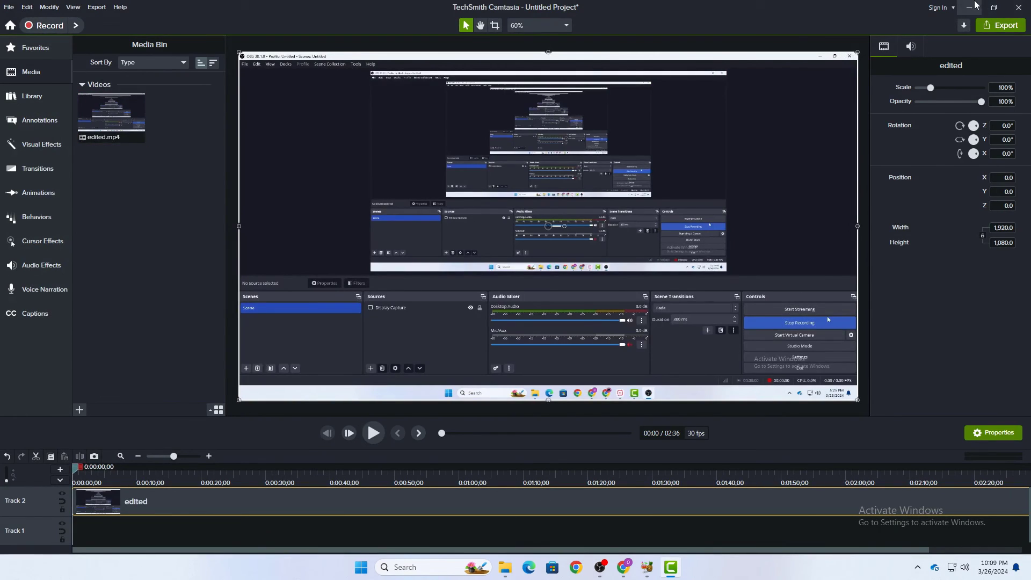
Minimize the Camtasia window to reveal the desktop.
left_click(970, 7)
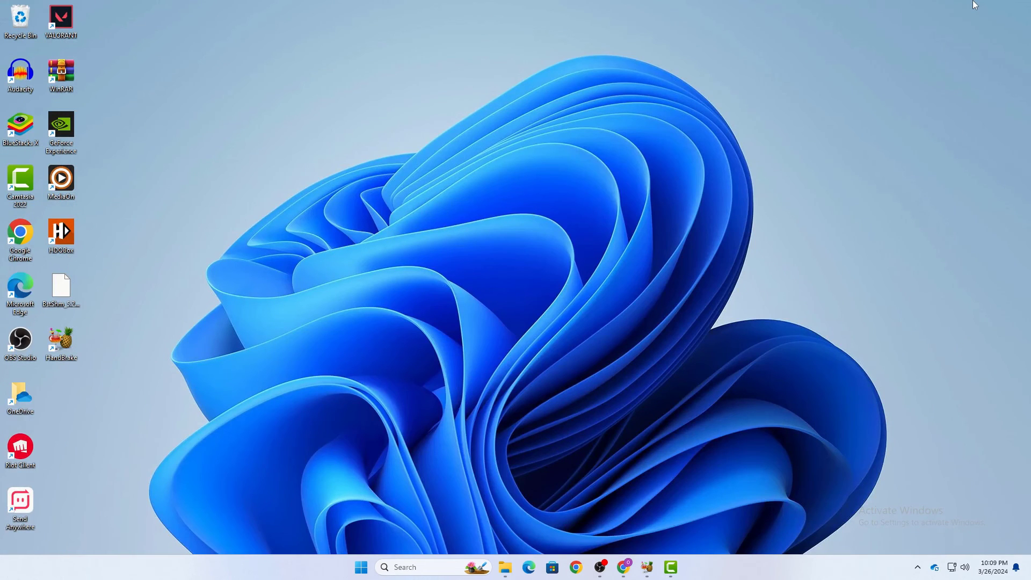